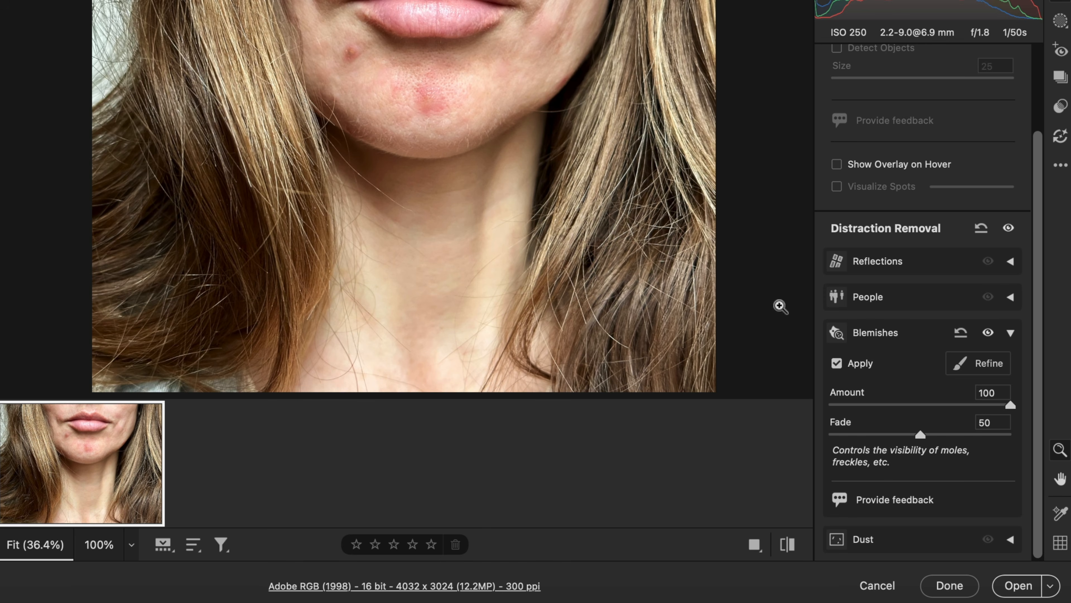
Compare the lower-face portrait with and without the Blemishes removal
left_click(988, 334)
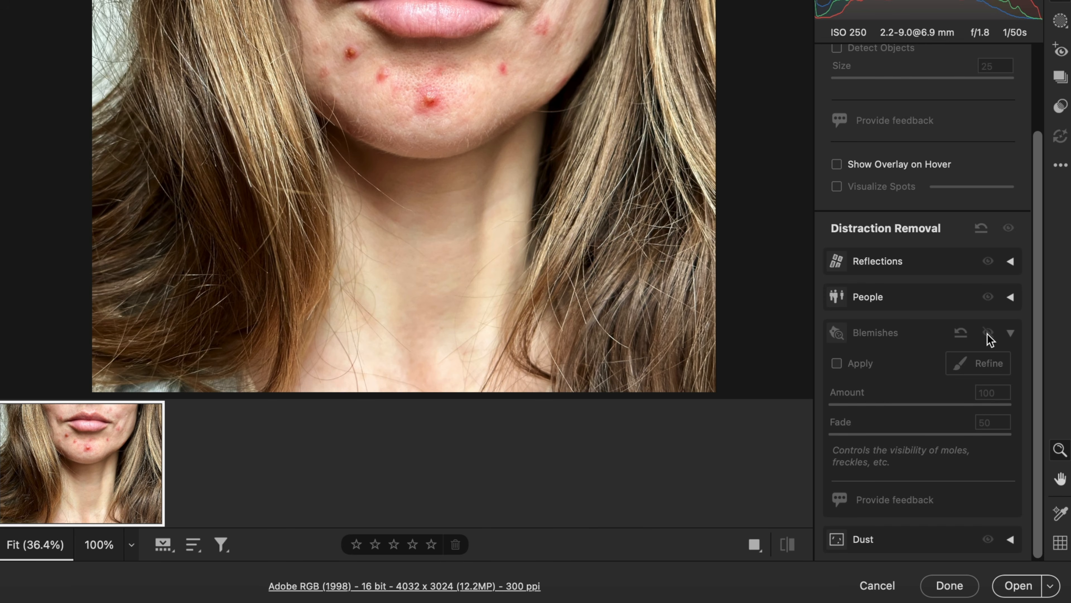
left_click(988, 333)
left_click(988, 333)
left_click(988, 333)
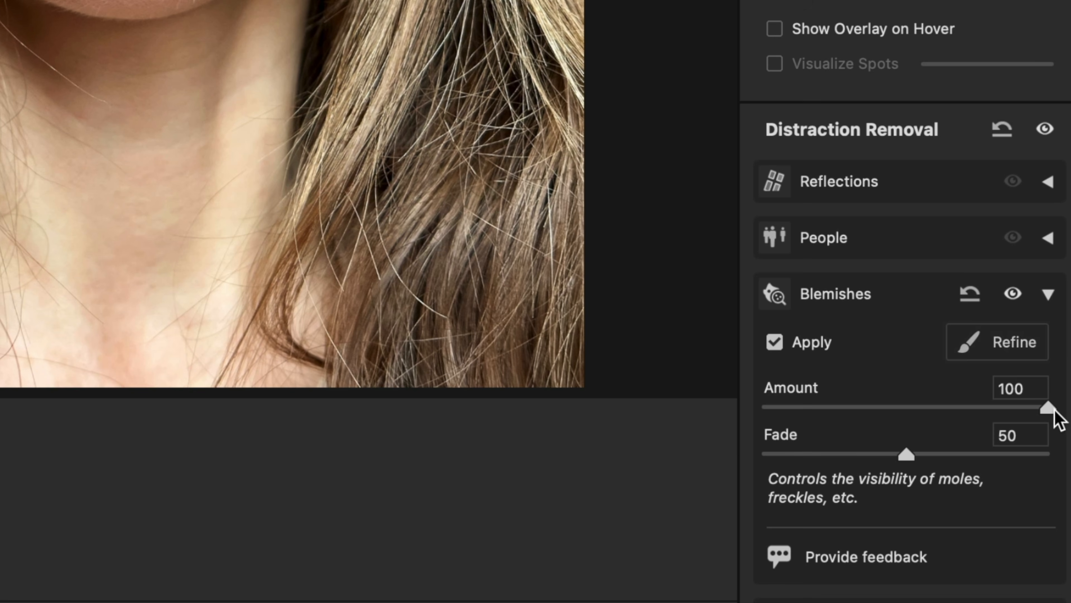
Test the Blemishes Amount on the lower-face portrait at its minimum and return it to 100
left_click_drag(1049, 408, 817, 408)
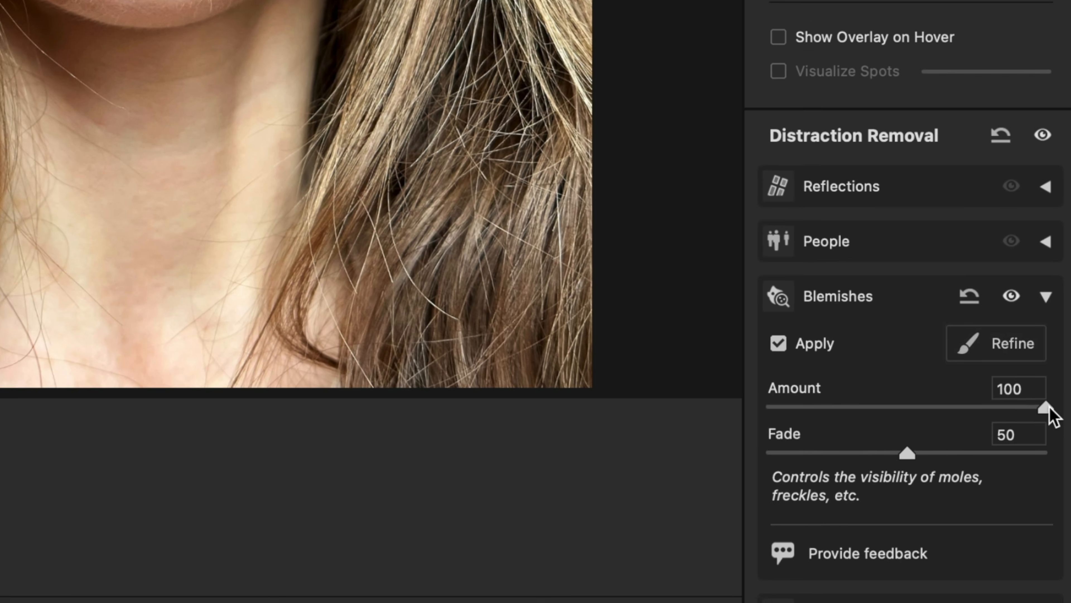
left_click_drag(877, 530, 853, 531)
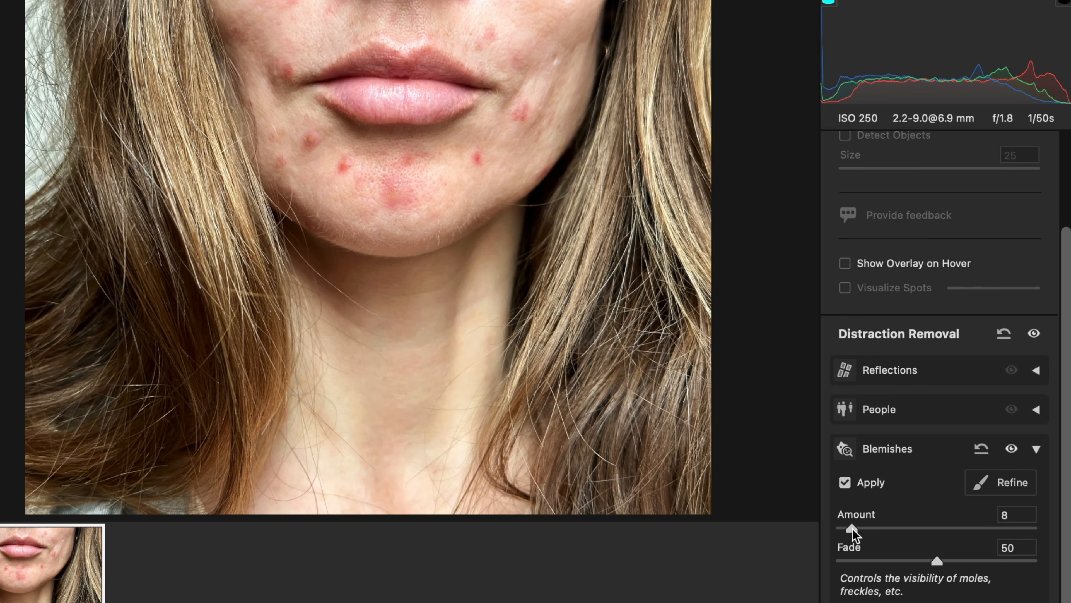
mouse_move(853, 528)
left_mouse_down()
mouse_move(923, 528)
mouse_move(838, 529)
left_mouse_up()
left_click_drag(840, 526, 1048, 535)
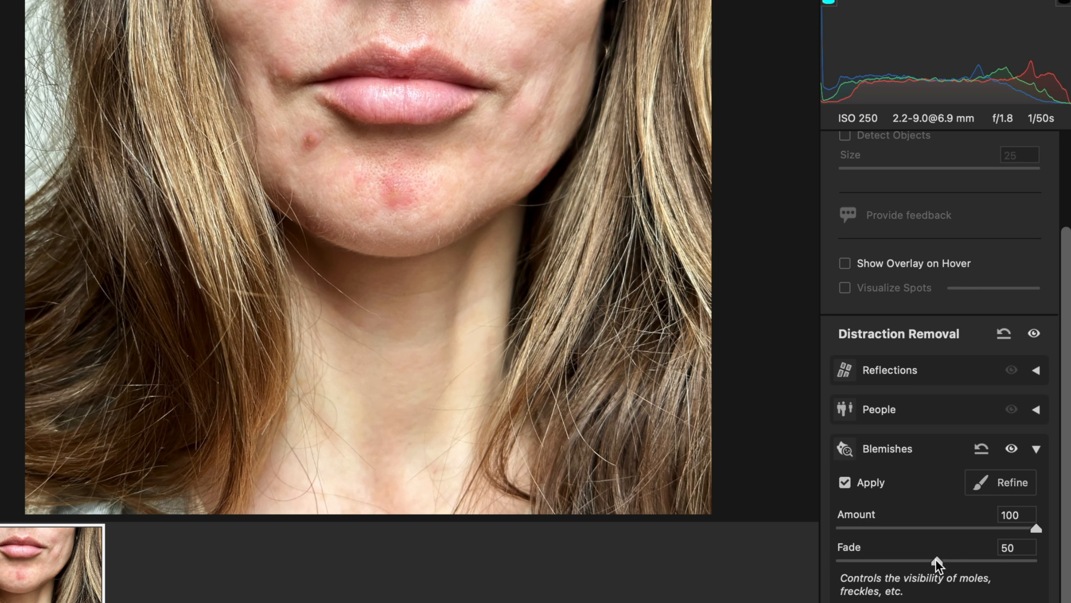
Set the Blemishes Fade to 100 and compare the portrait with and without the correction
left_click_drag(936, 559, 1060, 575)
left_click_drag(1008, 559, 1046, 565)
left_click(1012, 450)
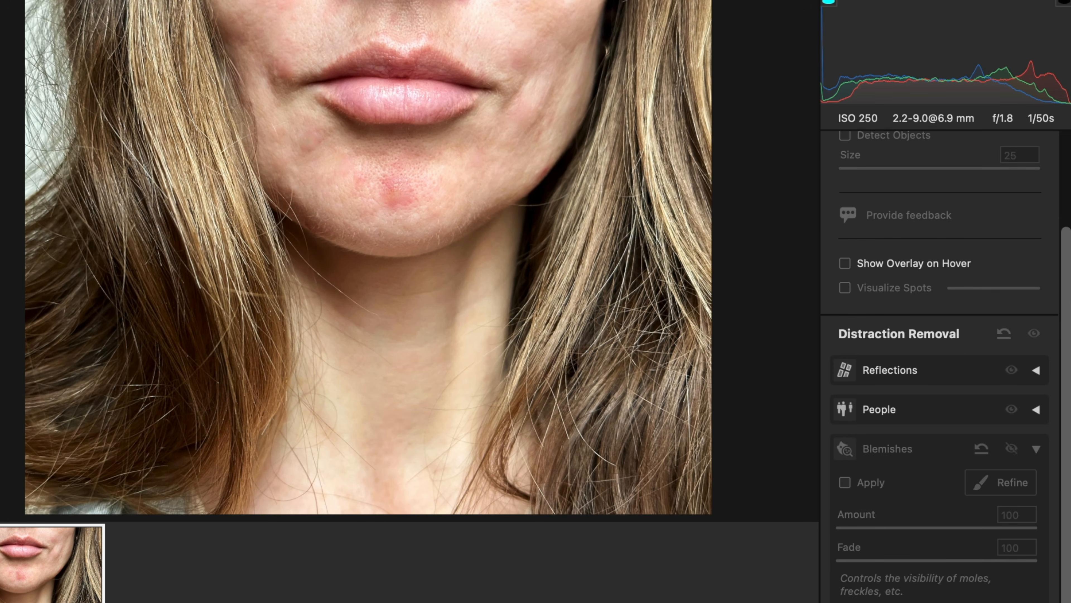
left_click(1013, 451)
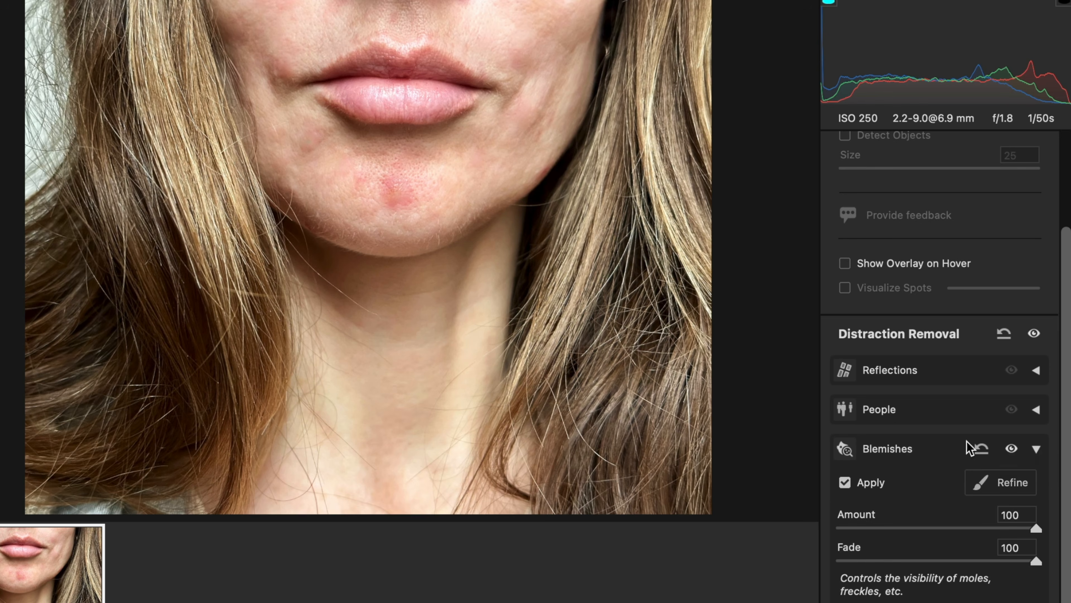
Dismiss Camera Raw, discarding all changes, and open the portrait of the blonde woman
key("Escape")
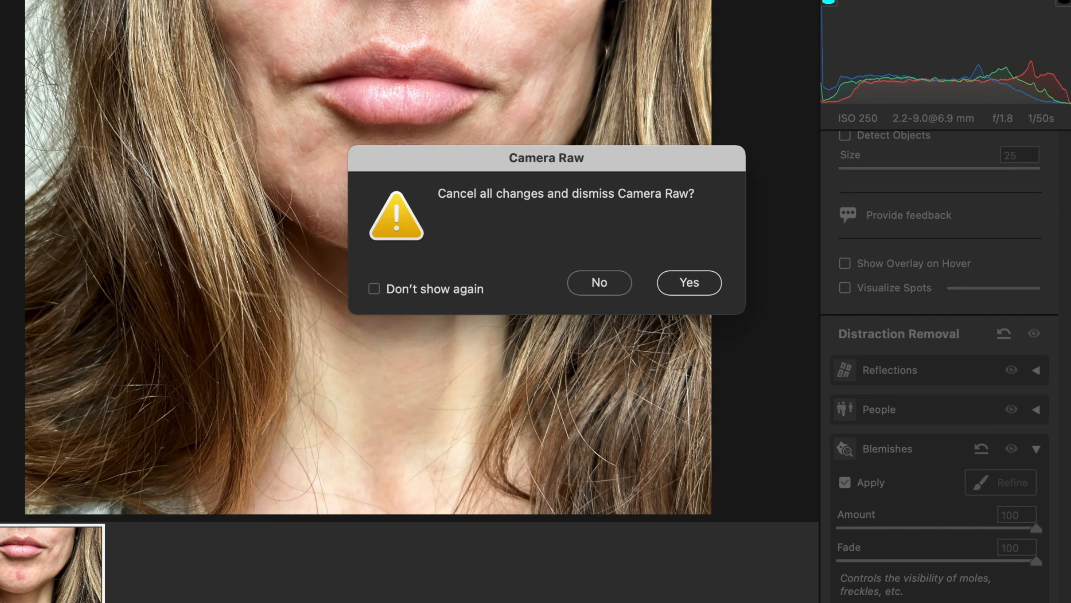
key("Return")
double_click(485, 175)
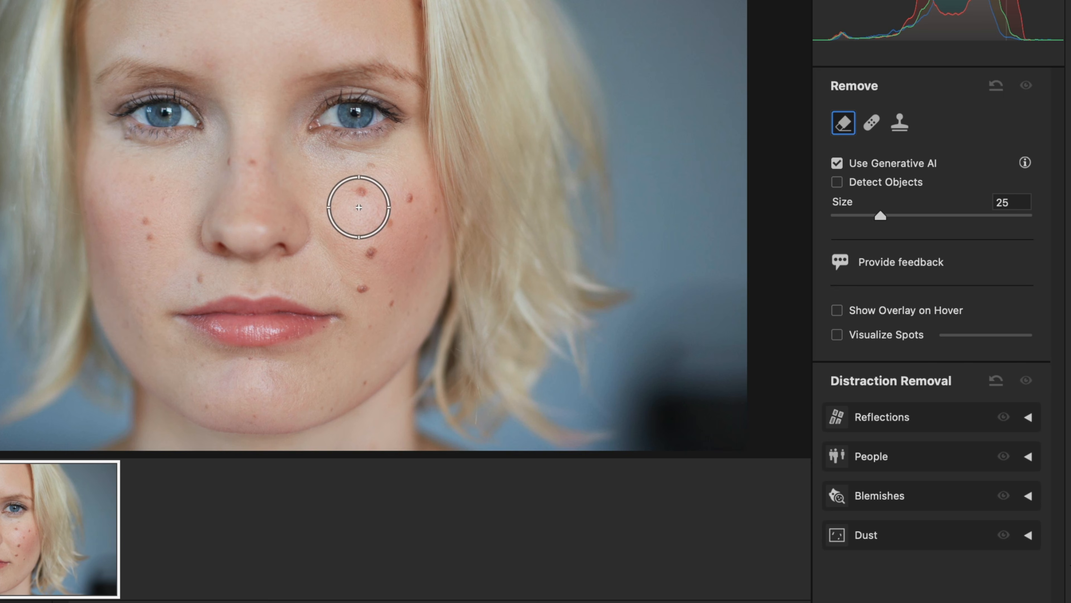
Apply Blemishes removal to the blonde woman's portrait and test the Amount at its minimum before returning it to 100
left_click(1028, 497)
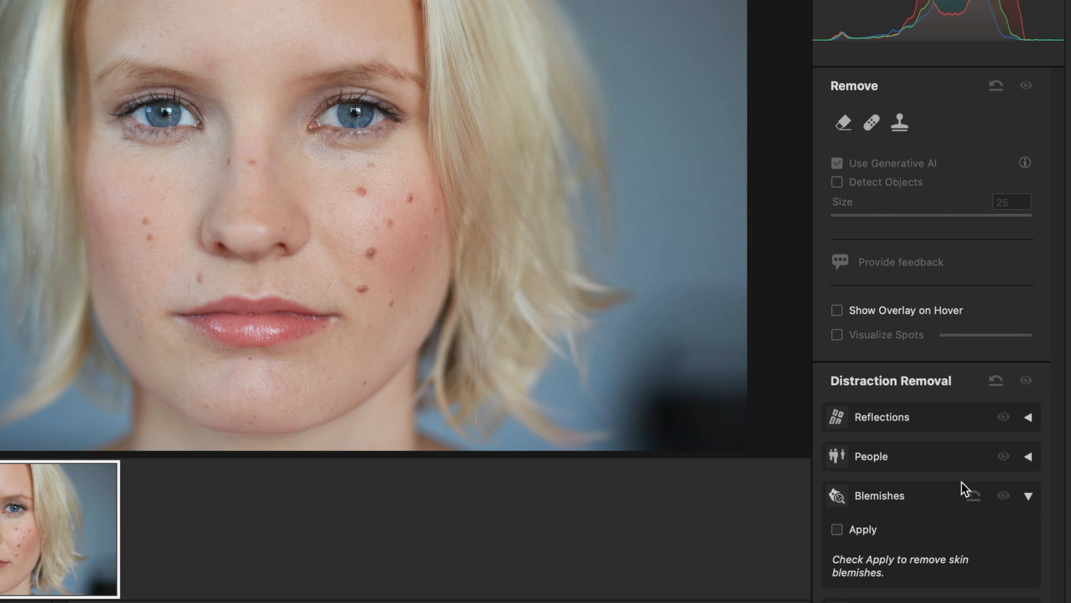
left_click(837, 530)
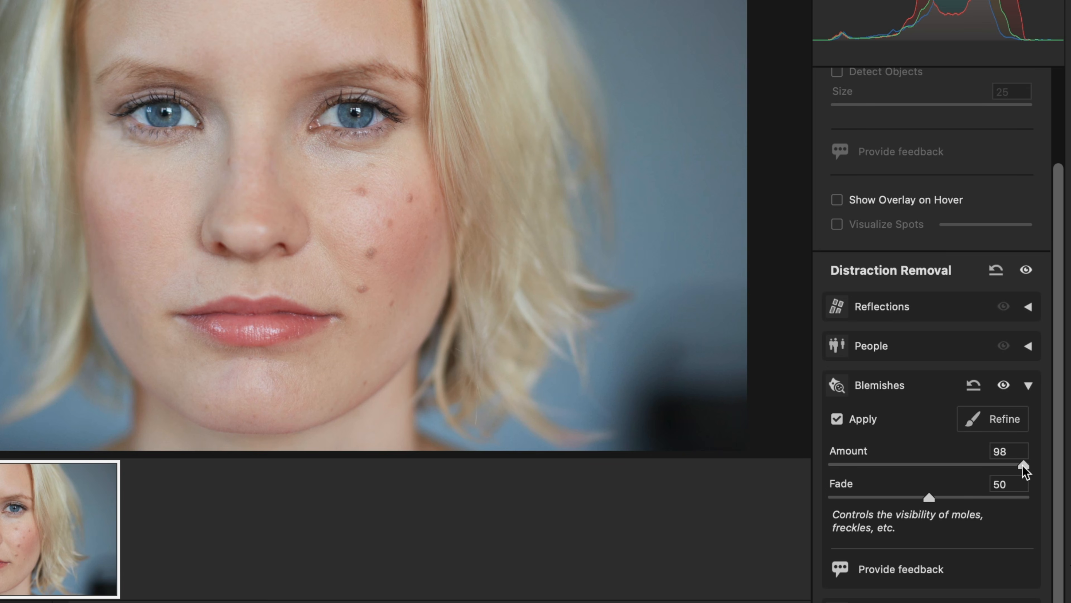
left_click_drag(1026, 465, 838, 462)
left_click_drag(830, 463, 1039, 467)
Test the Blemishes Fade at its minimum and at 100, and ease it back toward the middle of its range
left_click_drag(935, 497, 830, 503)
double_click(830, 503)
left_click_drag(931, 499, 817, 505)
left_click_drag(828, 498, 1055, 507)
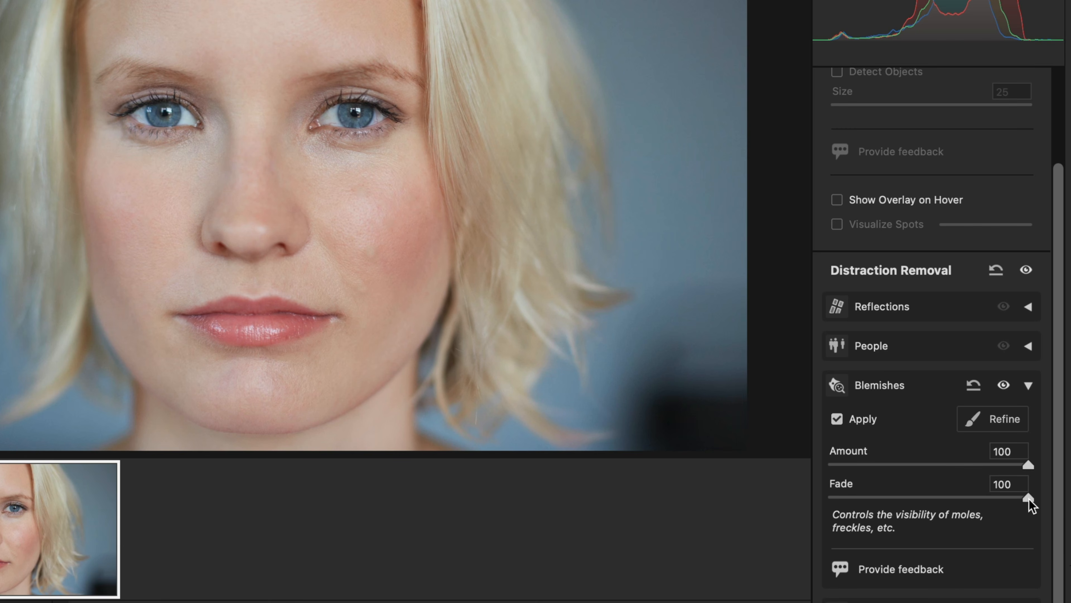
left_click_drag(964, 496, 938, 498)
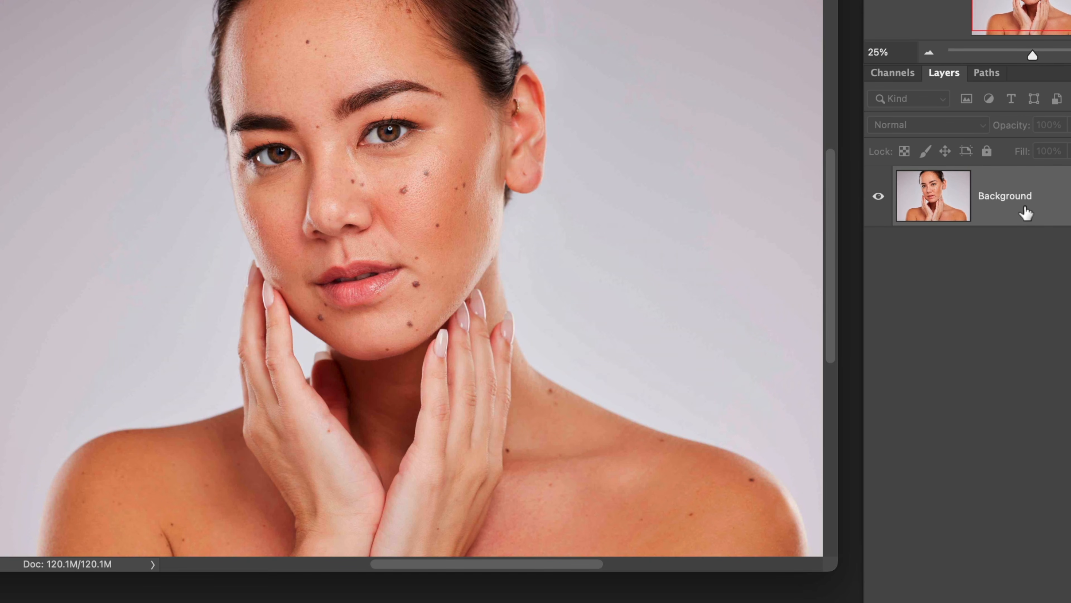
Duplicate the Background layer of the skincare portrait in Photoshop and convert the copy for Smart Filters
left_click(1026, 213)
key("ctrl+j")
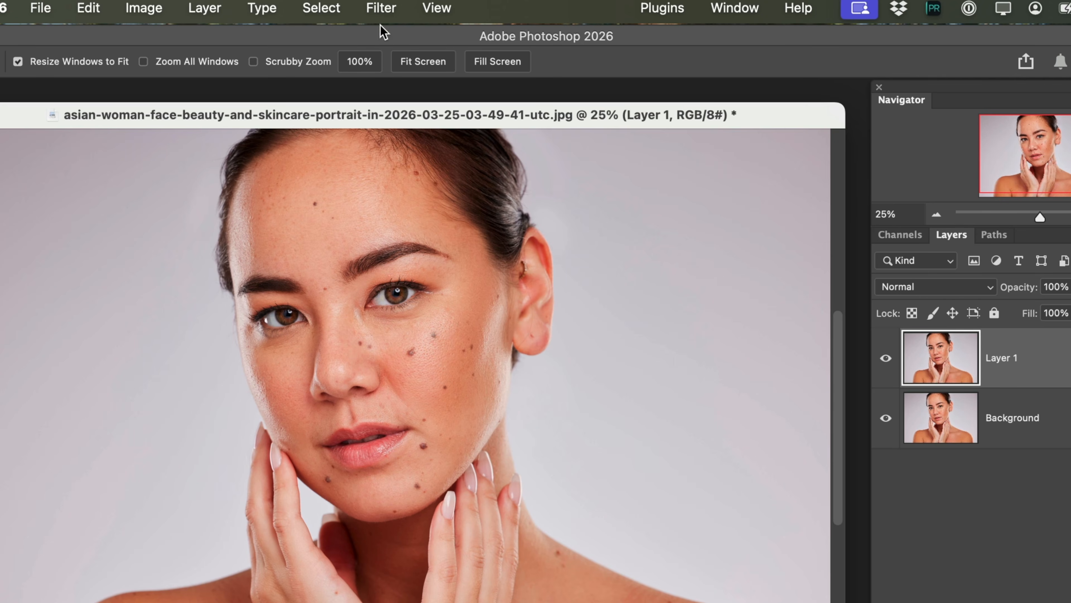
left_click(388, 11)
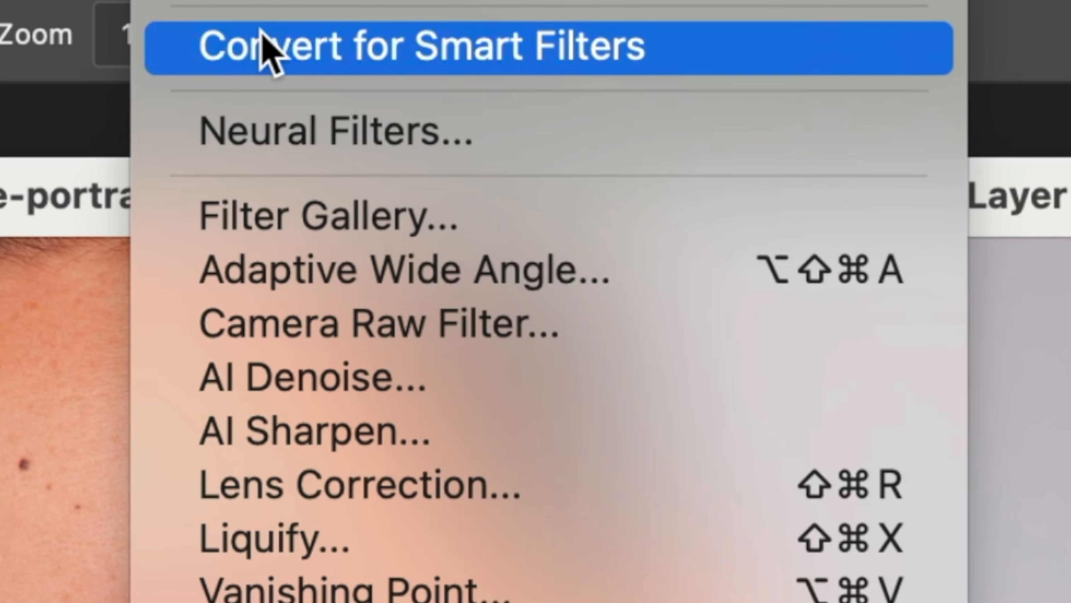
left_click(264, 46)
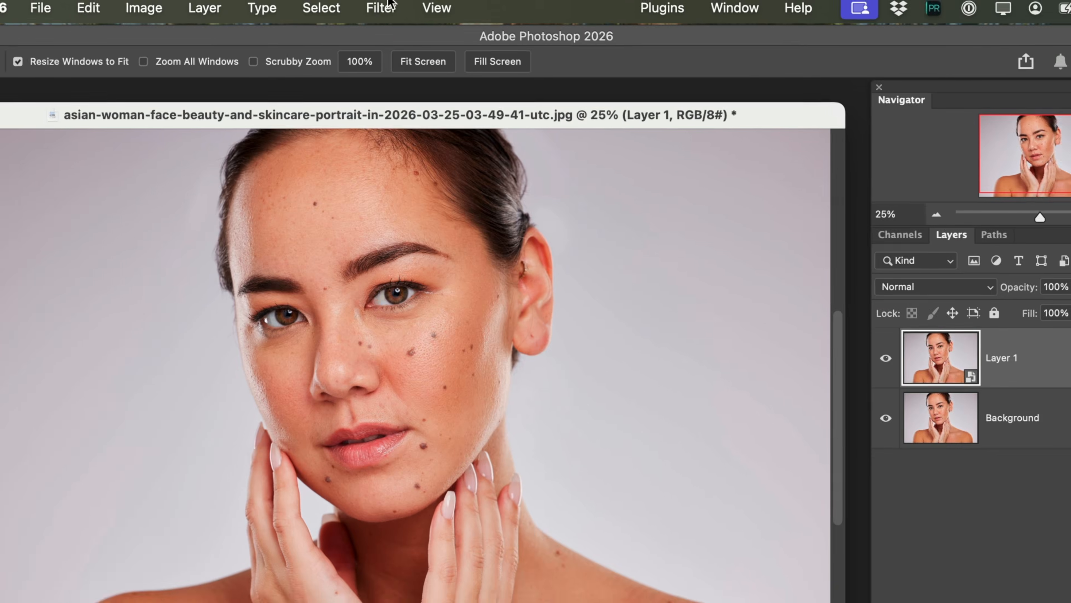
Open the duplicate layer in the Camera Raw Filter and apply Blemishes removal to it
left_click(384, 8)
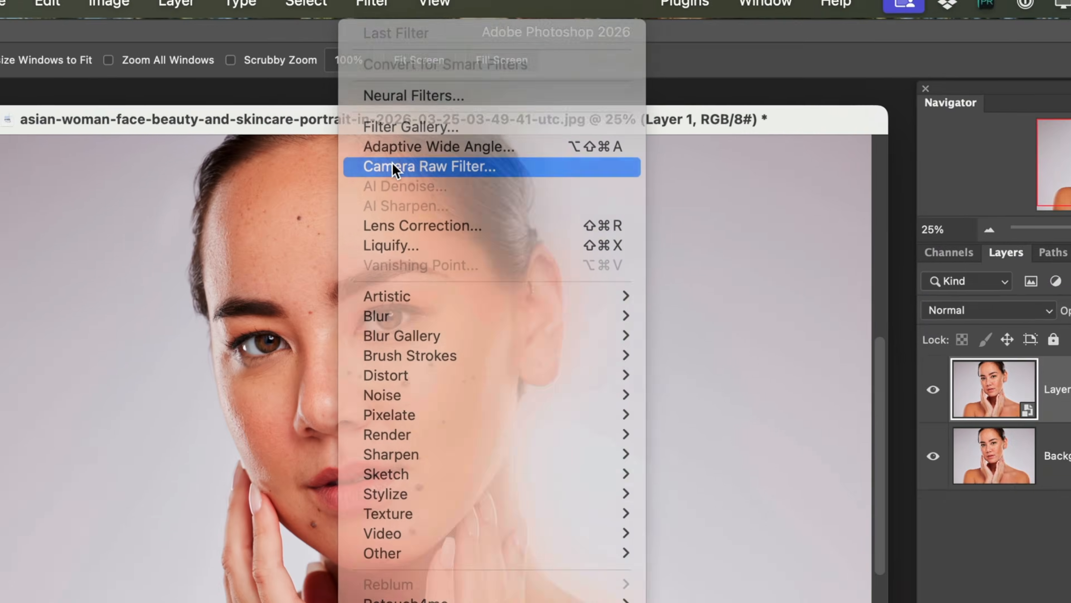
left_click(358, 215)
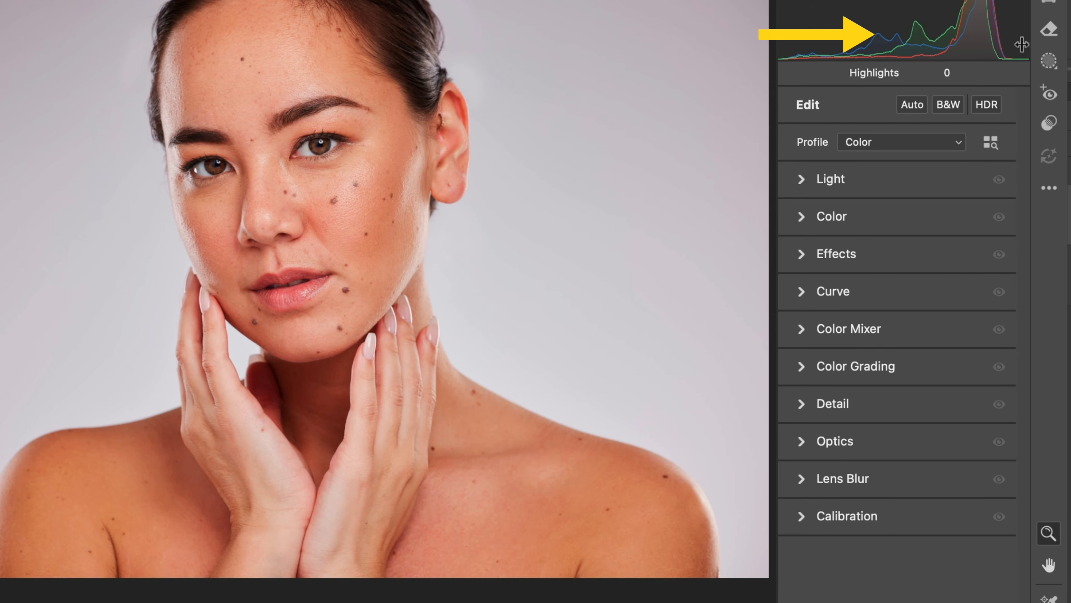
left_click(1050, 98)
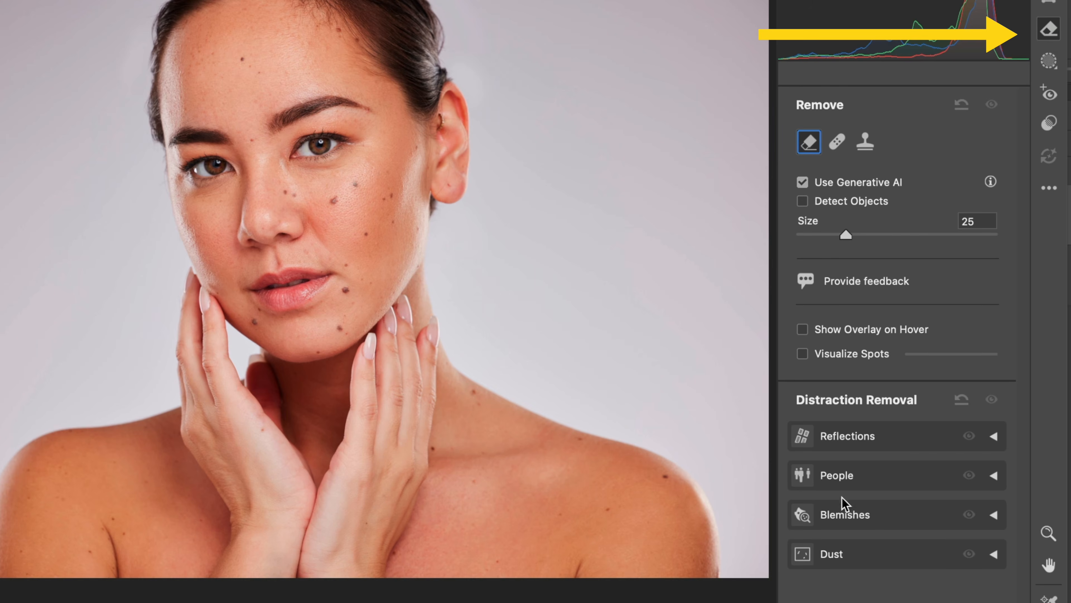
left_click(995, 515)
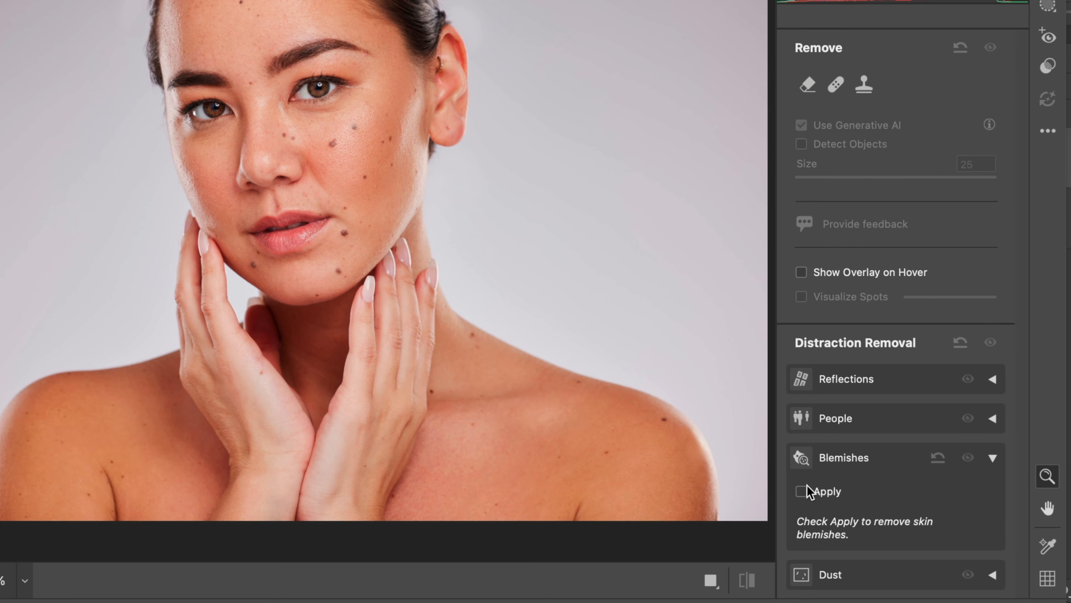
left_click(809, 489)
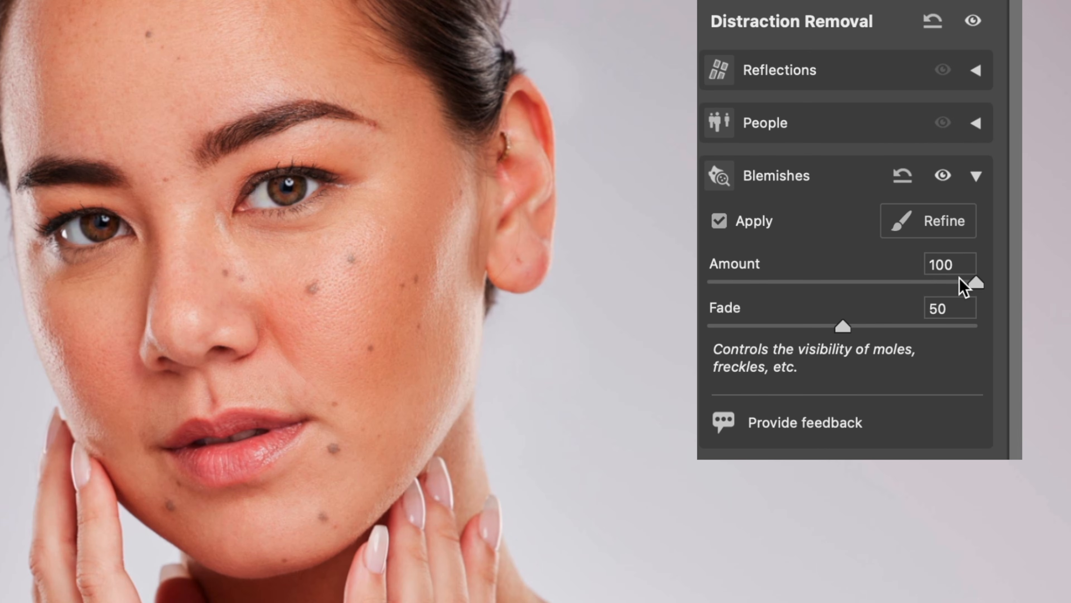
Test the Blemishes Amount near its minimum and back at 100, and raise the Fade to 98
left_click_drag(969, 285, 714, 288)
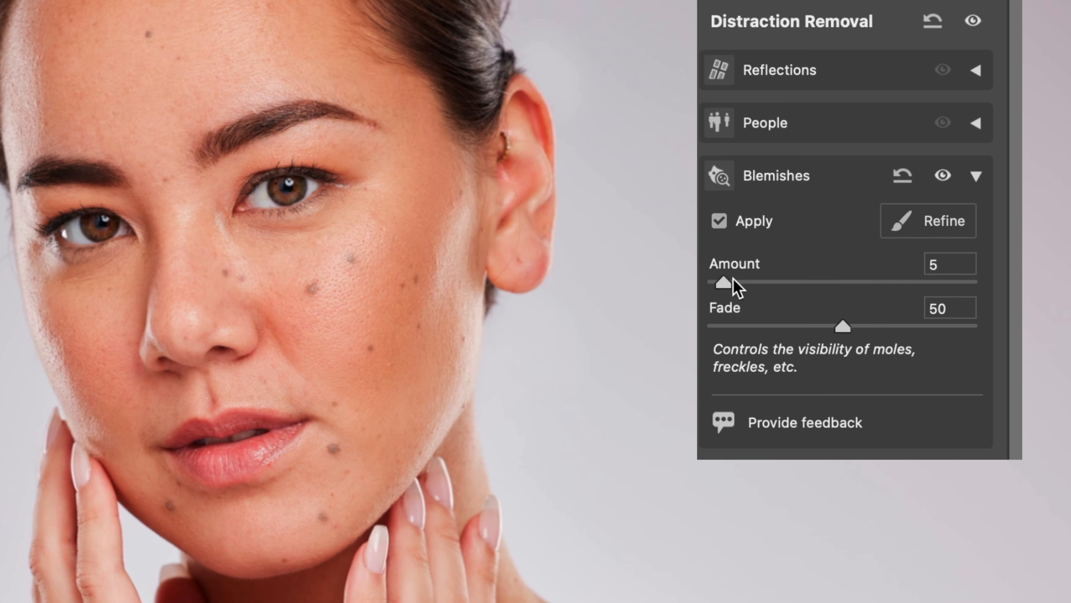
left_click_drag(762, 280, 978, 282)
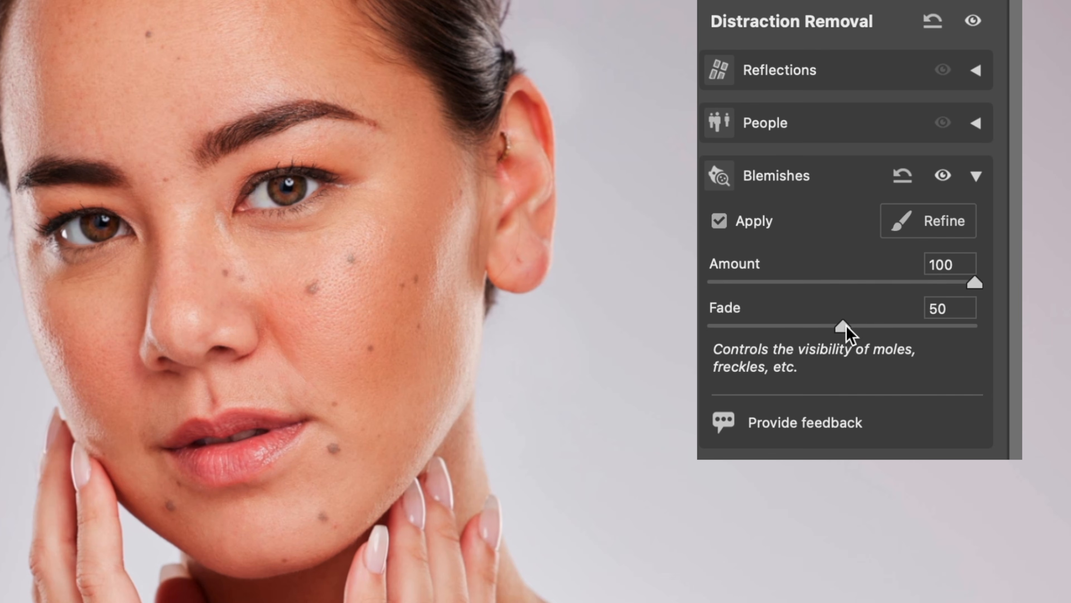
left_click_drag(846, 326, 973, 338)
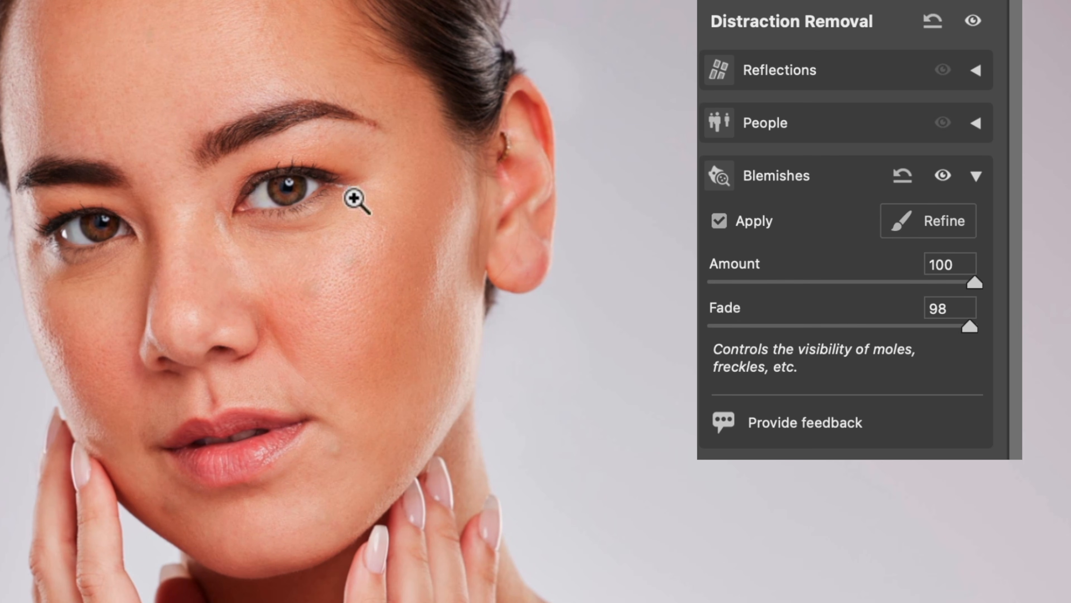
Set the Blemishes Amount to 47 and the Fade to 48
left_click(940, 270)
left_click_drag(940, 280, 834, 282)
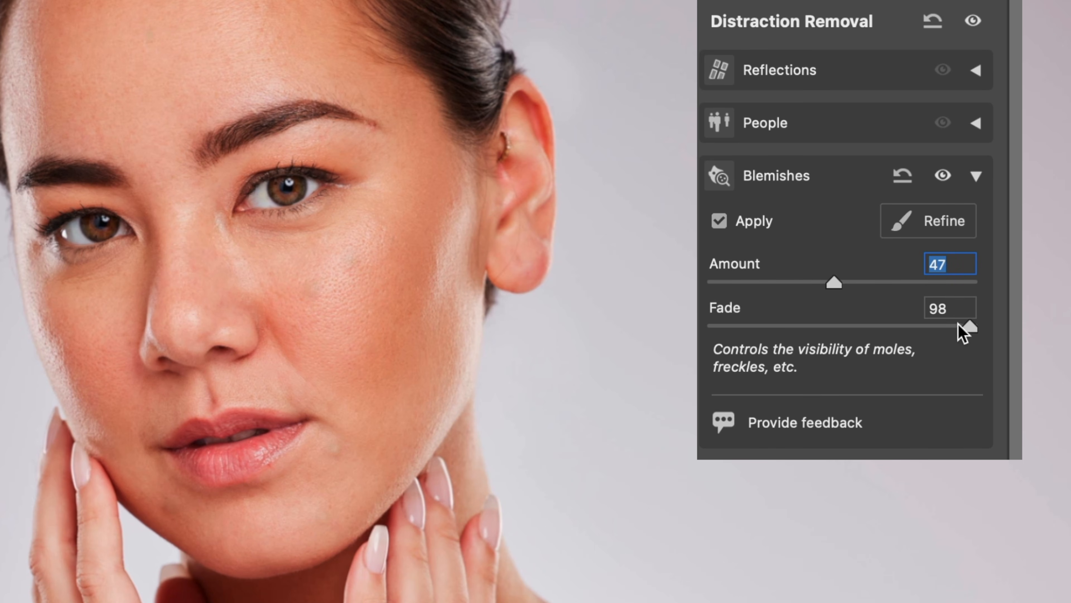
left_click_drag(907, 329, 838, 325)
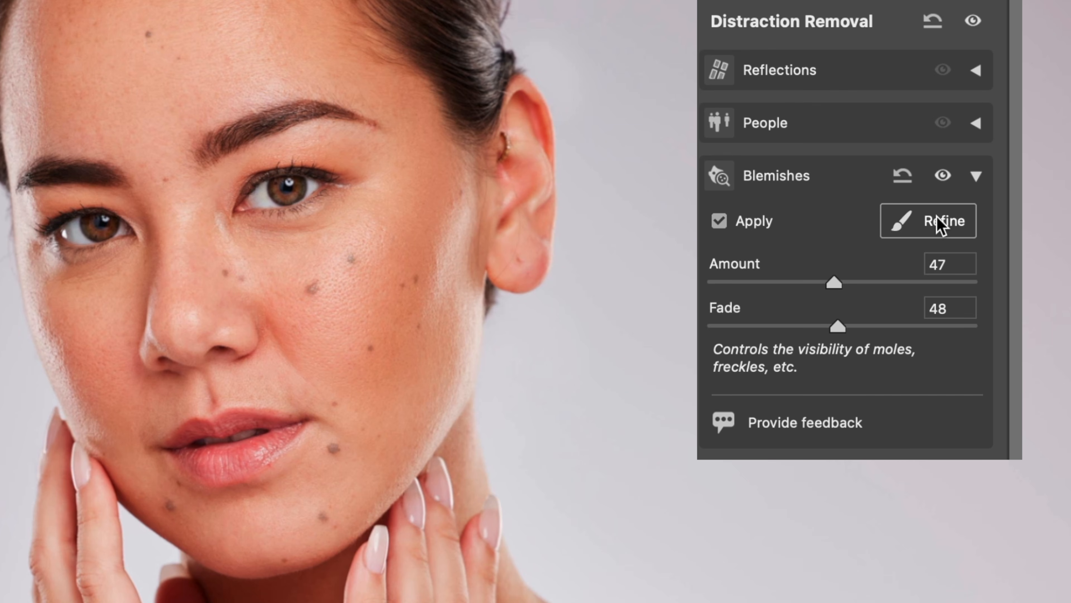
Refine the detected blemishes by restoring the large mole below the corner of the mouth with a size 14 Restore brush
left_click(939, 222)
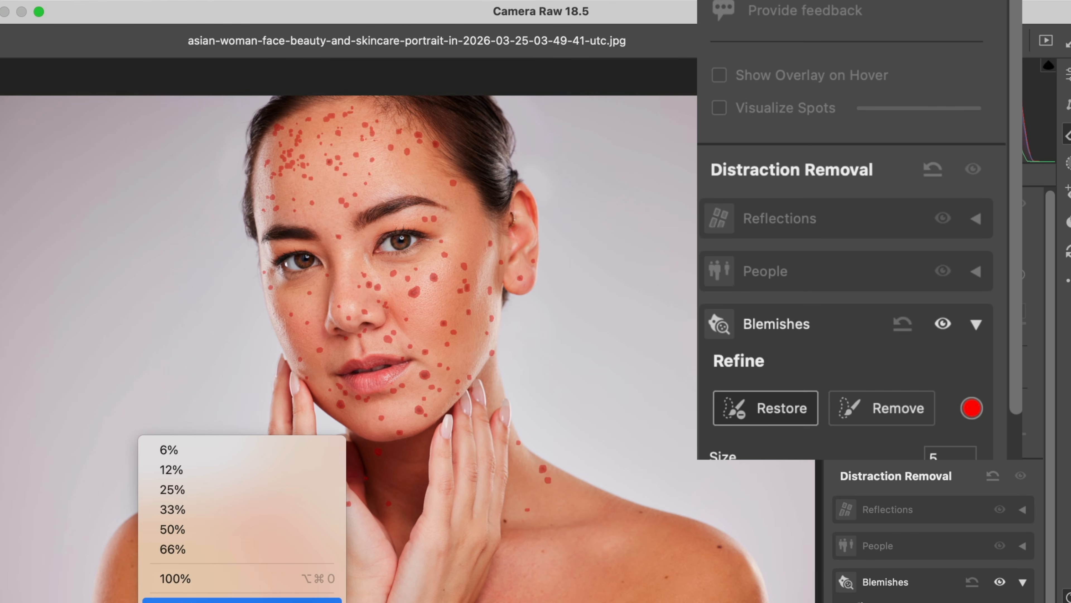
left_click(192, 600)
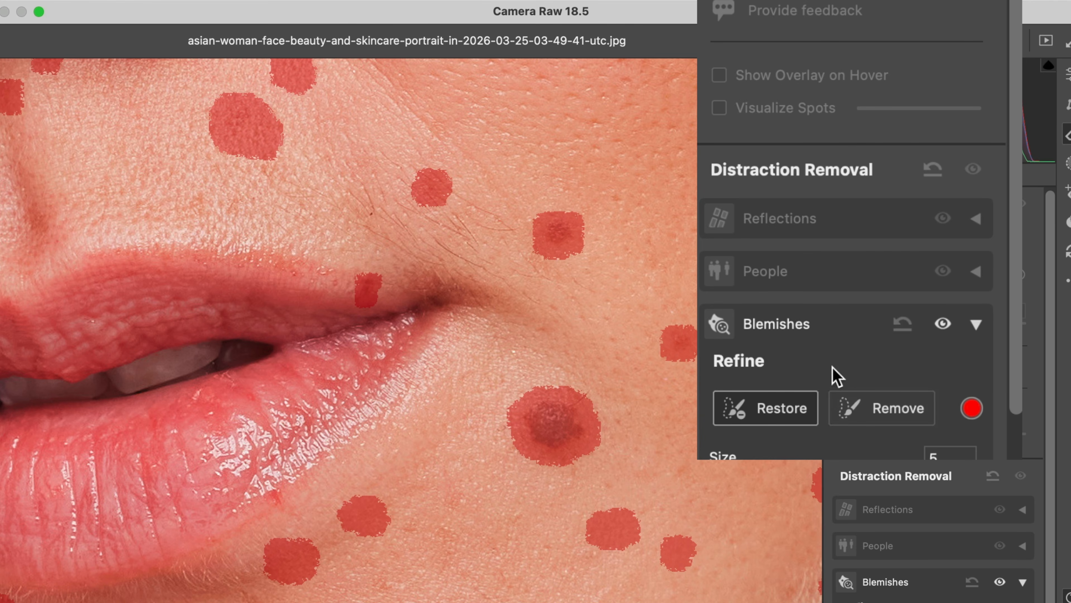
left_click(769, 412)
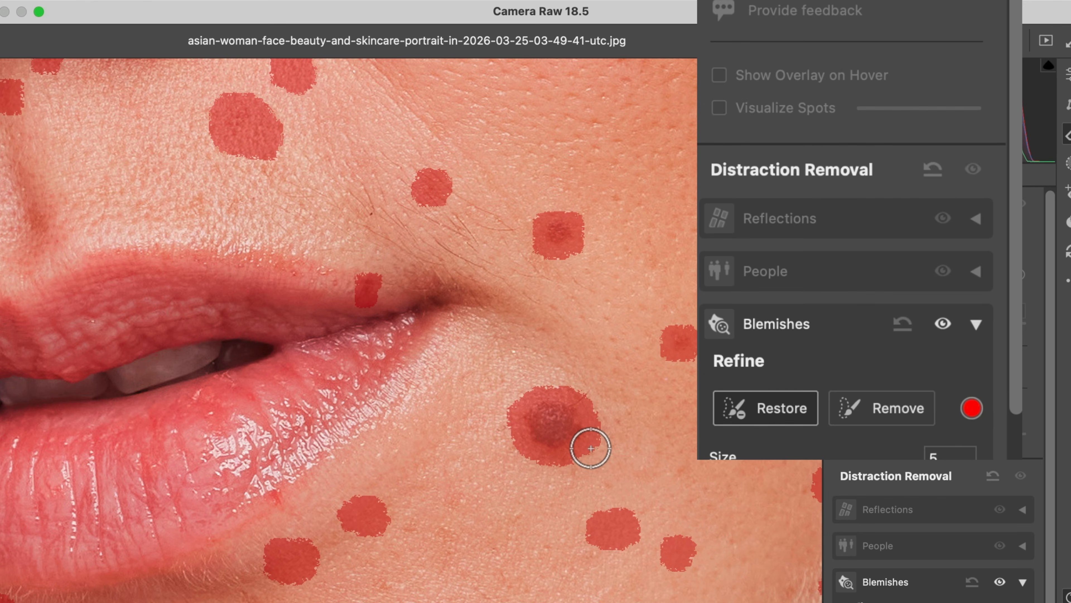
key("]")
key("]")
key("]")
key("]")
key("]")
key("]")
key("]")
key("]")
key("]")
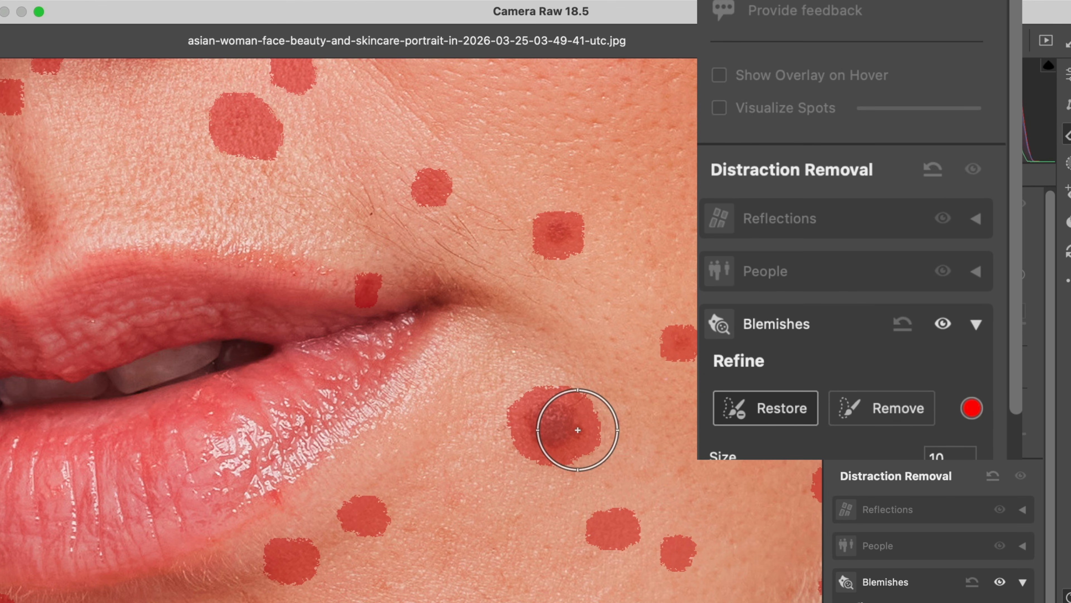
left_click(558, 422)
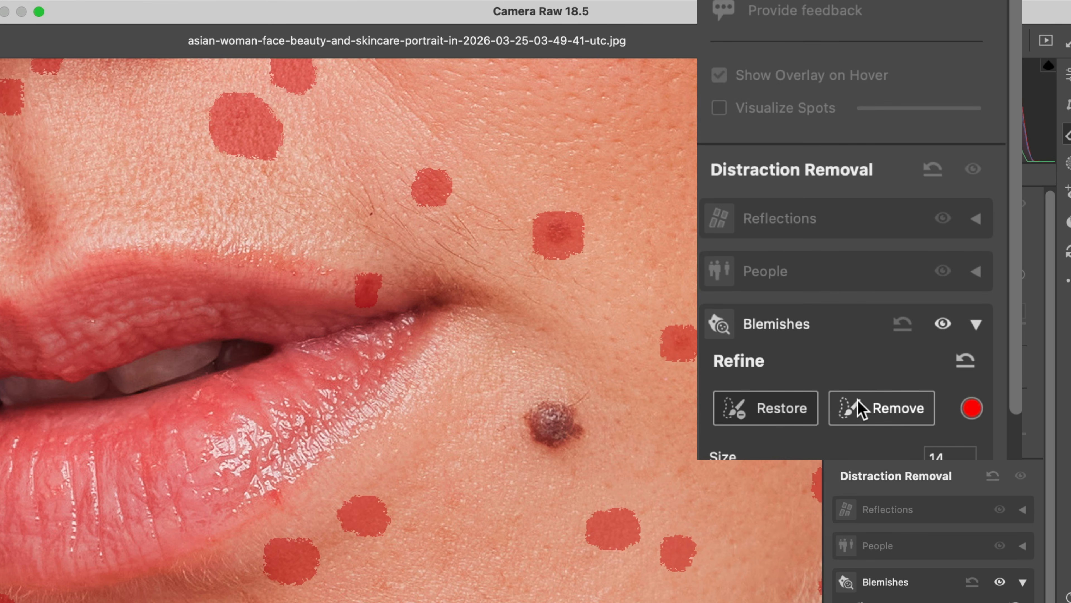
Switch the blemish refinement to the Remove brush and set its size to 12
left_click(861, 409)
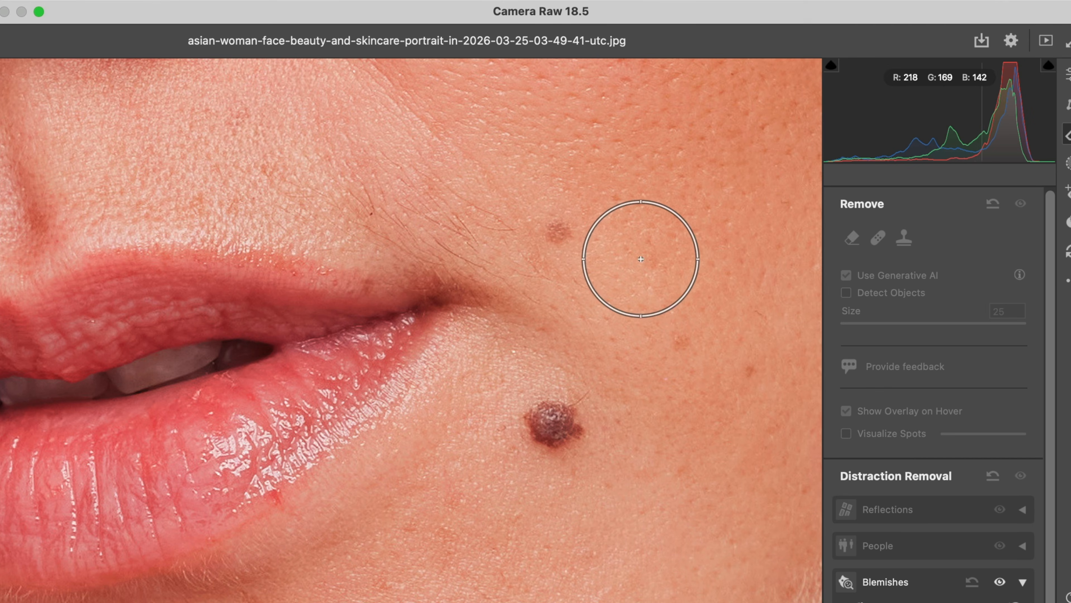
key("[")
key("[")
key("[")
key("[")
key("[")
key("[")
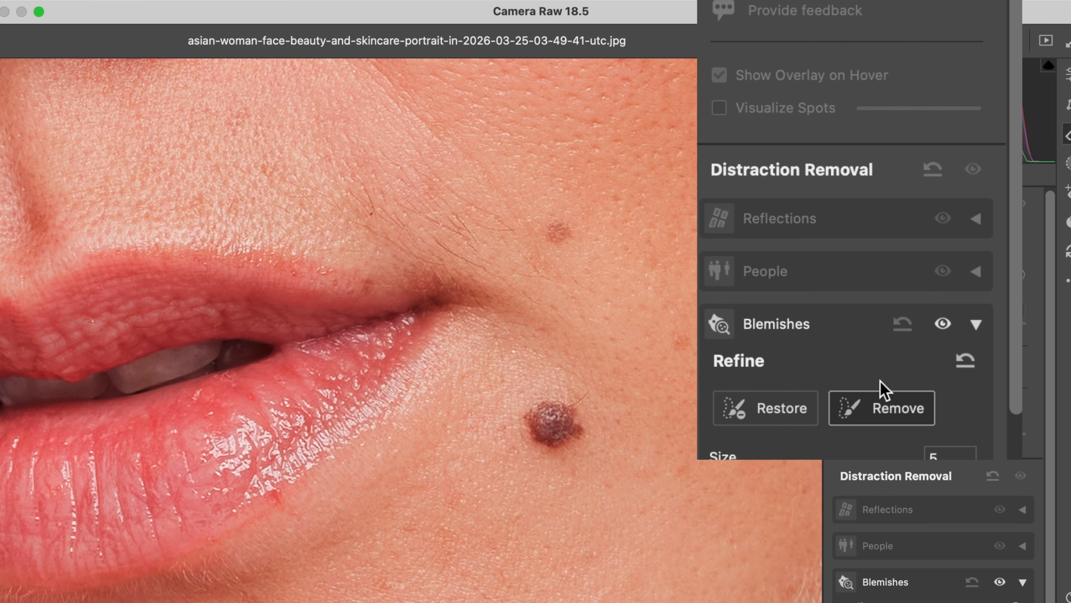
scroll(1017, 198, "down", 3)
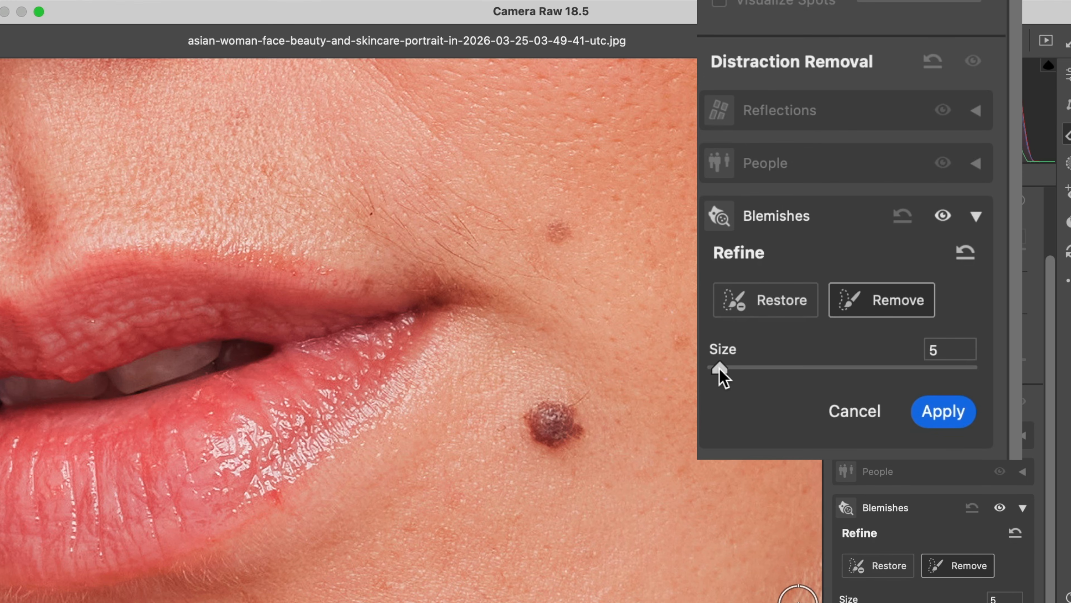
mouse_move(720, 369)
left_mouse_down()
mouse_move(751, 373)
mouse_move(738, 374)
left_mouse_up()
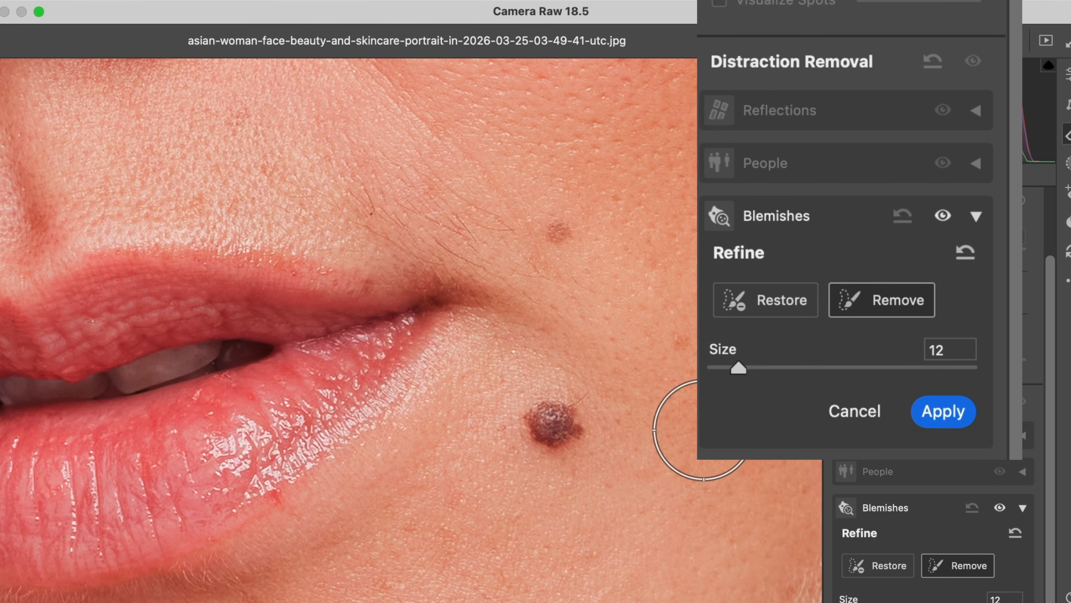
Vary the size of the Remove brush, settle on 9, and apply the blemish refinement
key("bracketleft")
key("bracketleft")
key("bracketleft")
key("bracketleft")
key("bracketright")
key("bracketright")
key("bracketright")
key("bracketright")
key("bracketright")
key("bracketright")
key("bracketleft")
key("bracketleft")
key("bracketleft")
key("bracketleft")
key("bracketleft")
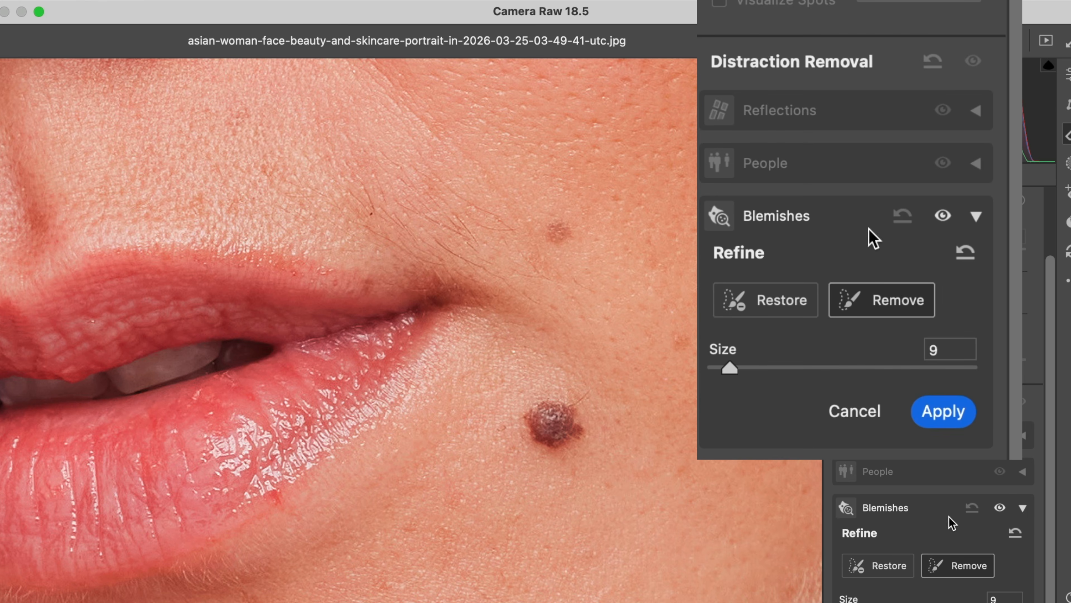
left_click(935, 421)
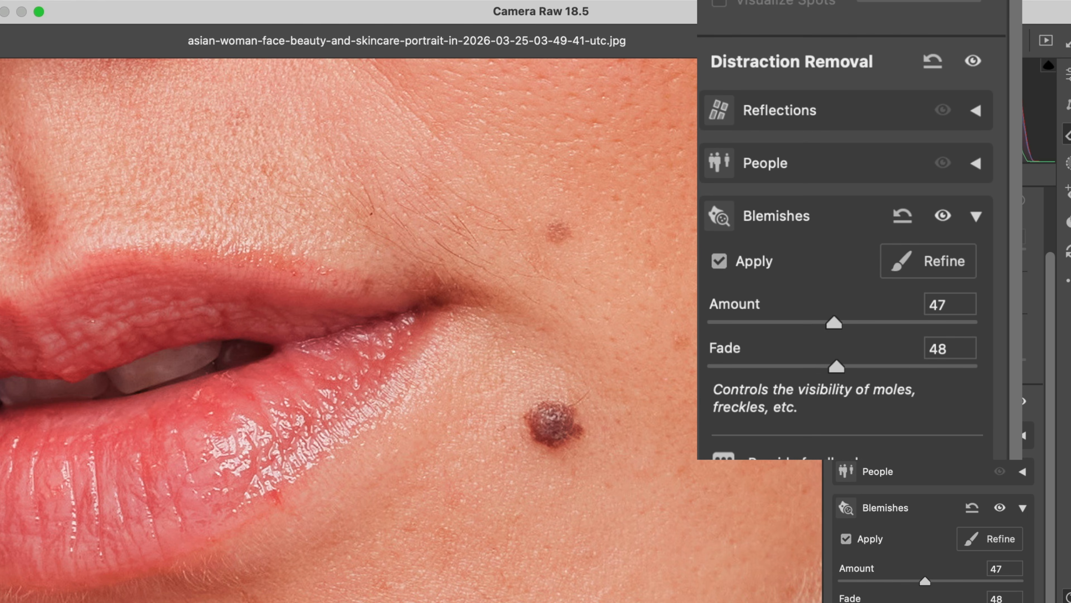
Test the Blemishes Fade at 0 on the whole portrait and bring it back up to 31
left_click(193, 577)
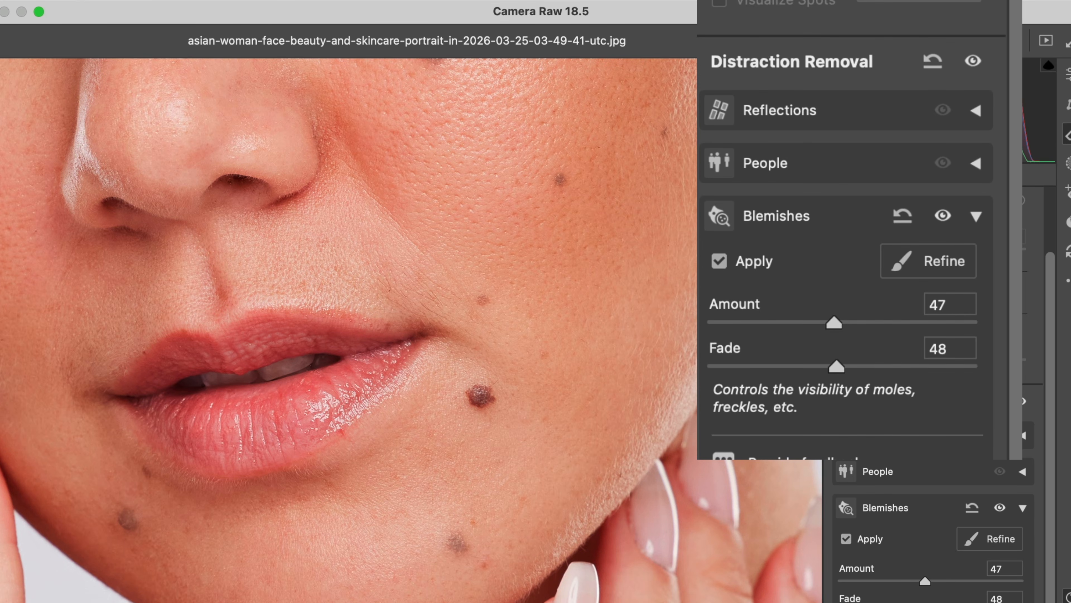
left_click(184, 510)
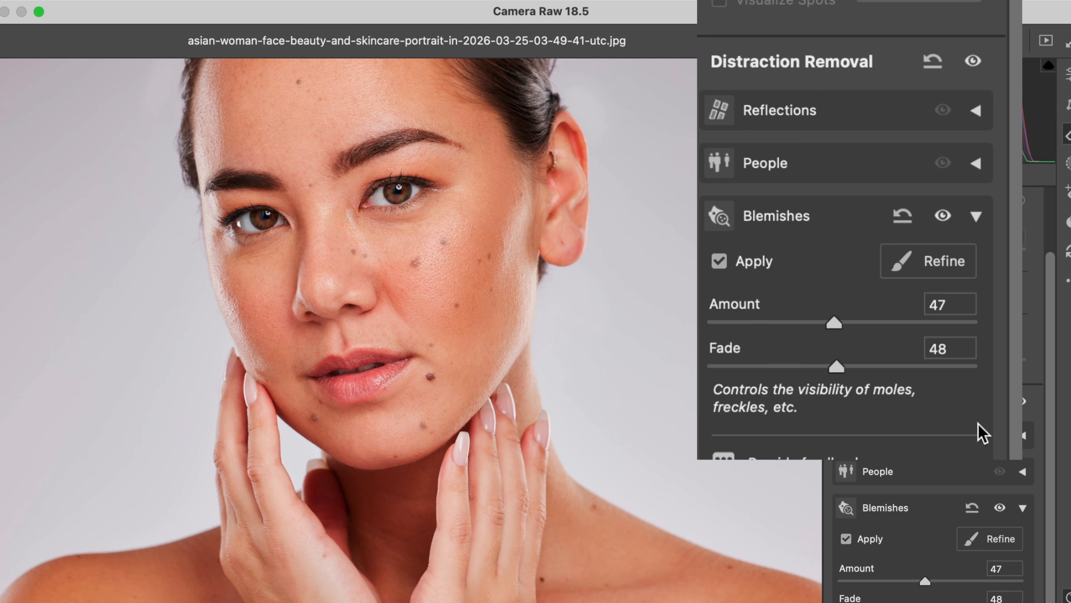
left_click_drag(838, 368, 703, 378)
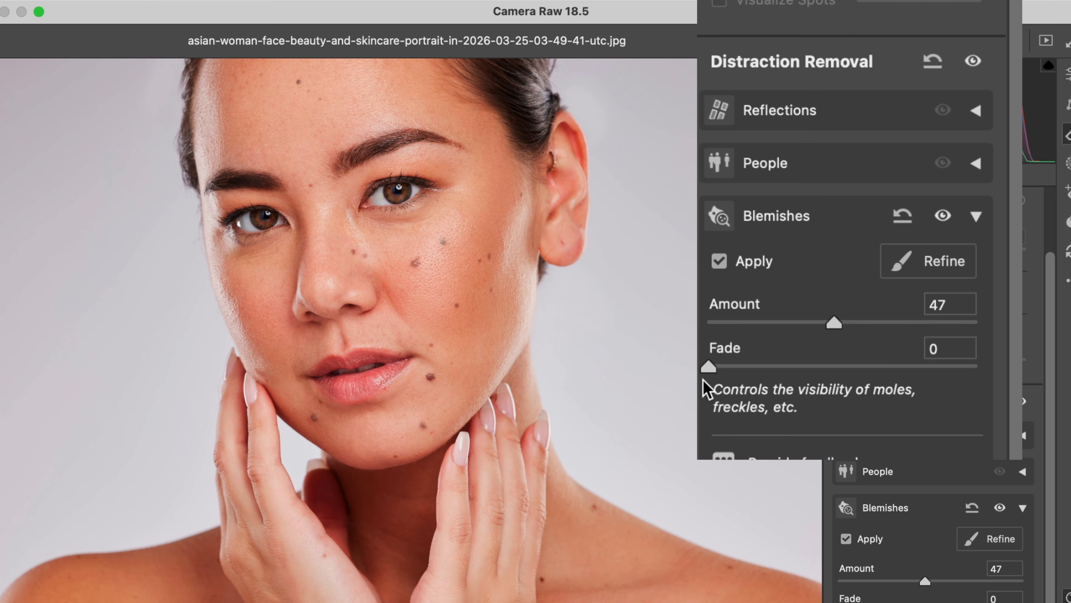
left_click_drag(791, 386, 793, 386)
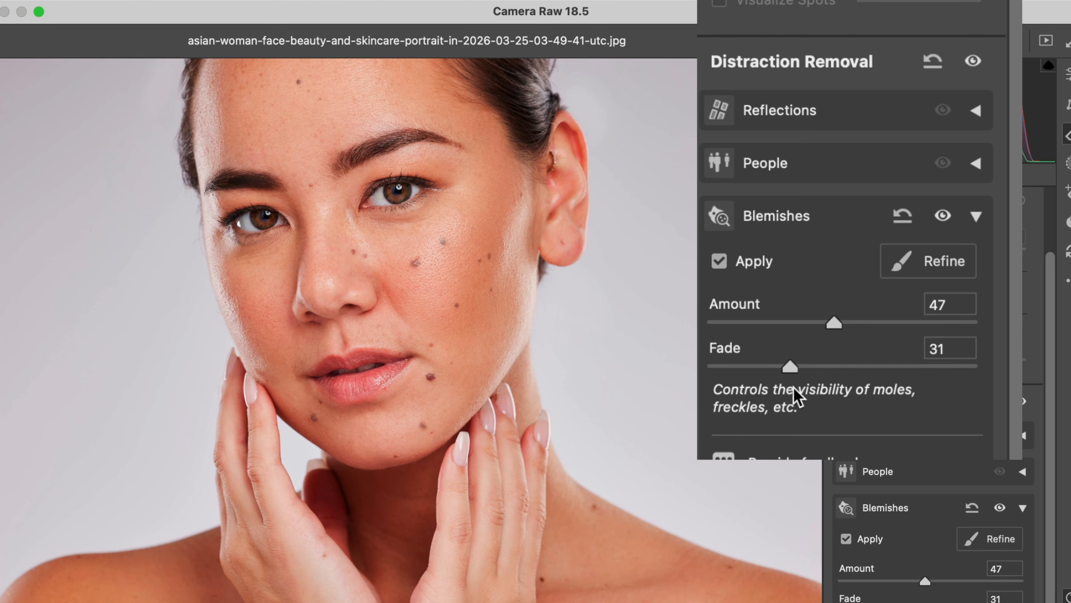